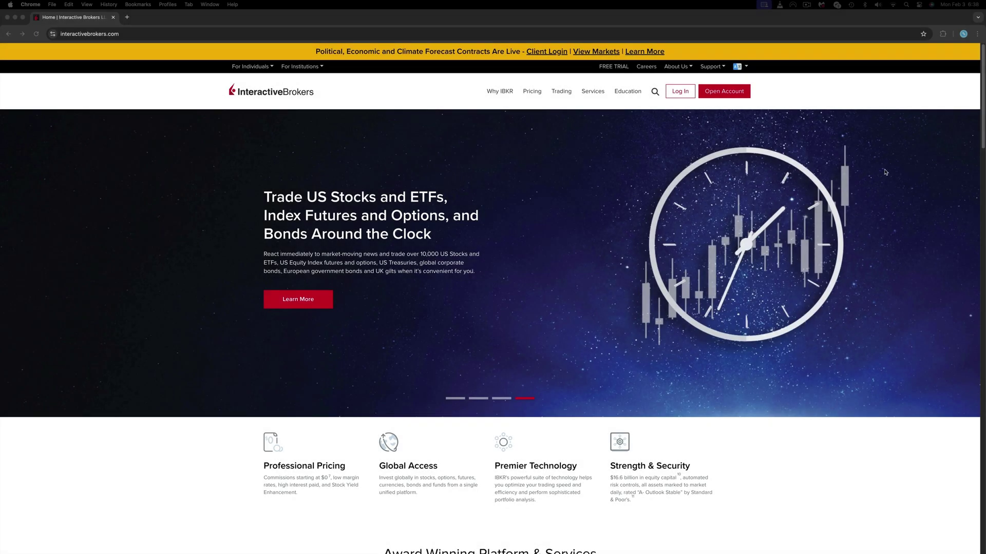
Start a new Interactive Brokers account application from the homepage's Open Account option.
left_click(726, 94)
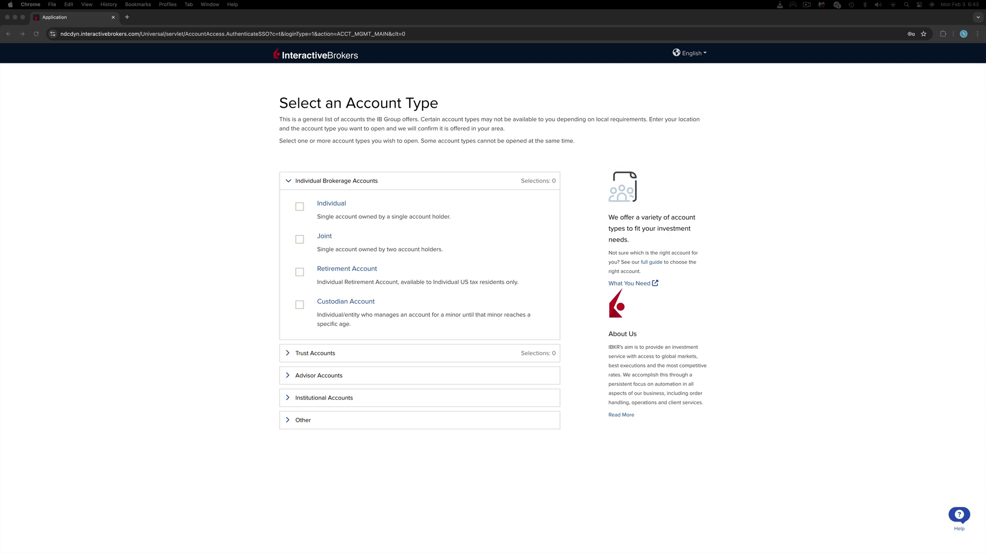
Choose an Individual single-holder account, then scroll down through the account options.
left_click(301, 208)
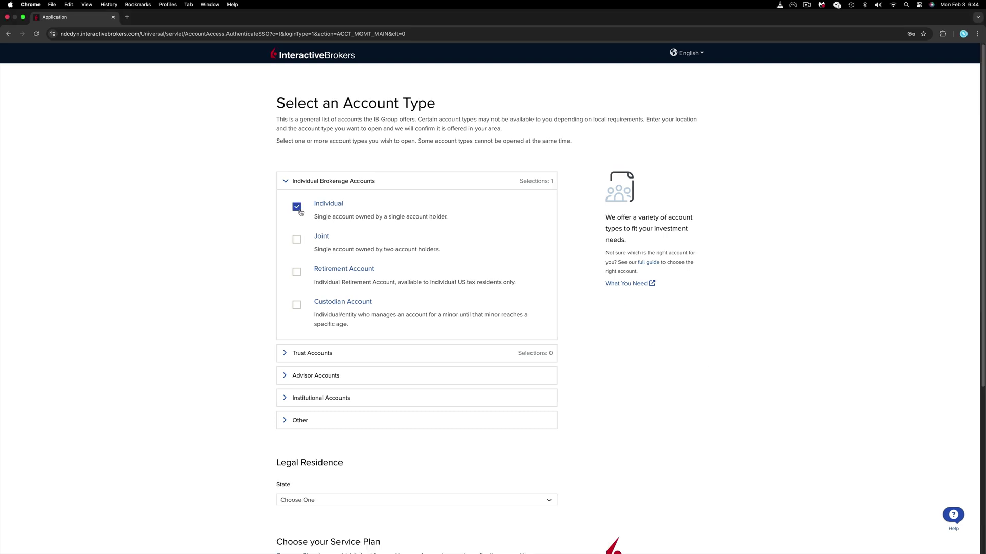
scroll(251, 248, "down", 1)
scroll(251, 248, "down", 1)
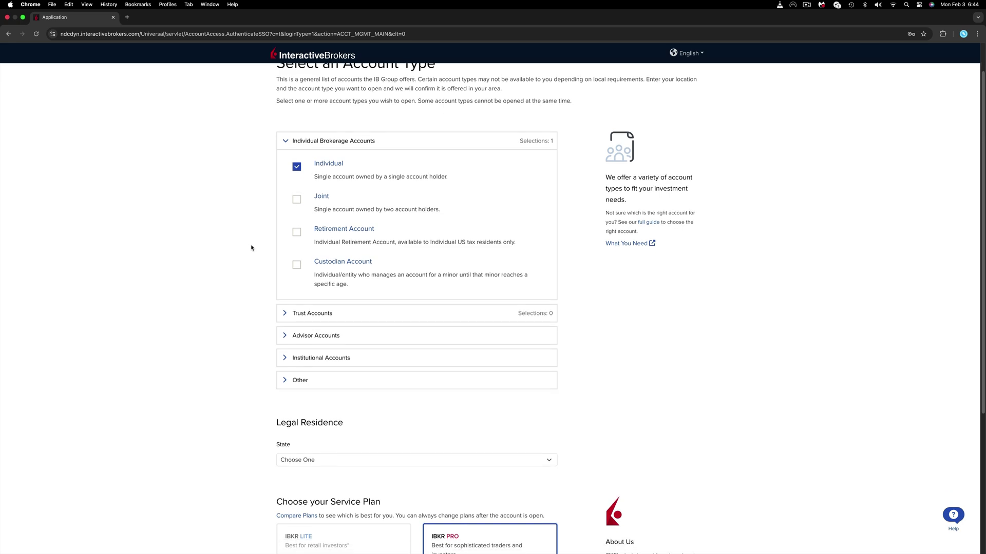
scroll(251, 247, "down", 5)
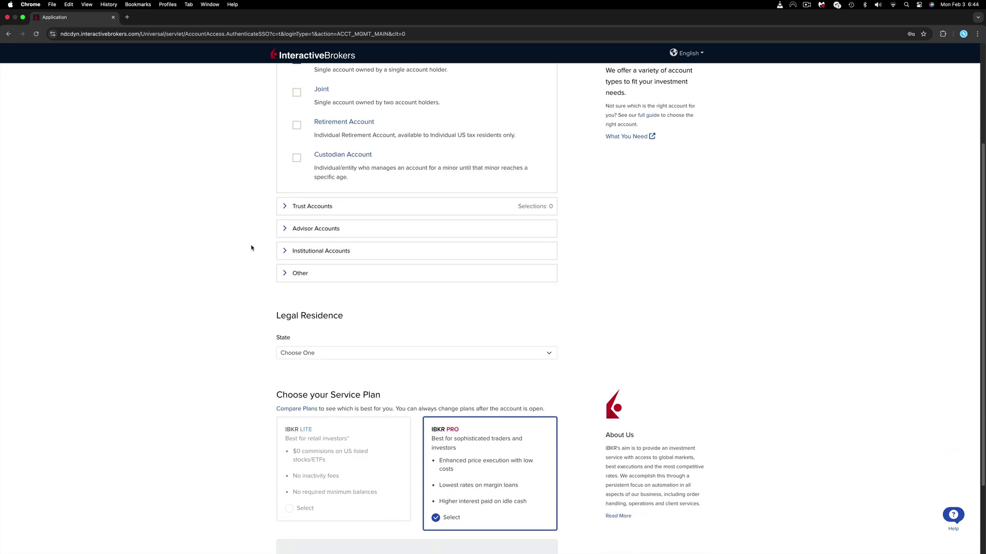
scroll(251, 248, "down", 2)
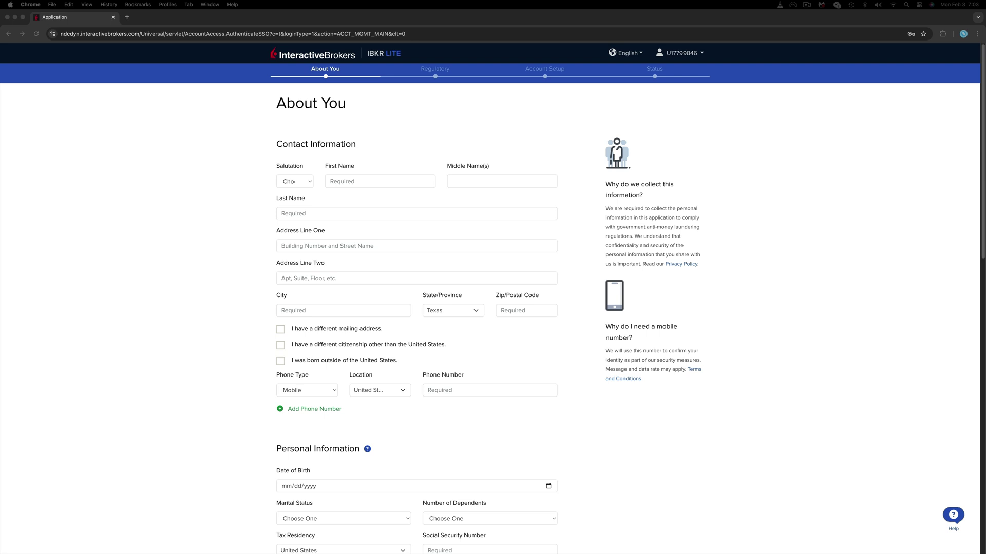
Scroll down through the About You contact, employment, wealth and security sections.
scroll(106, 346, "down", 7)
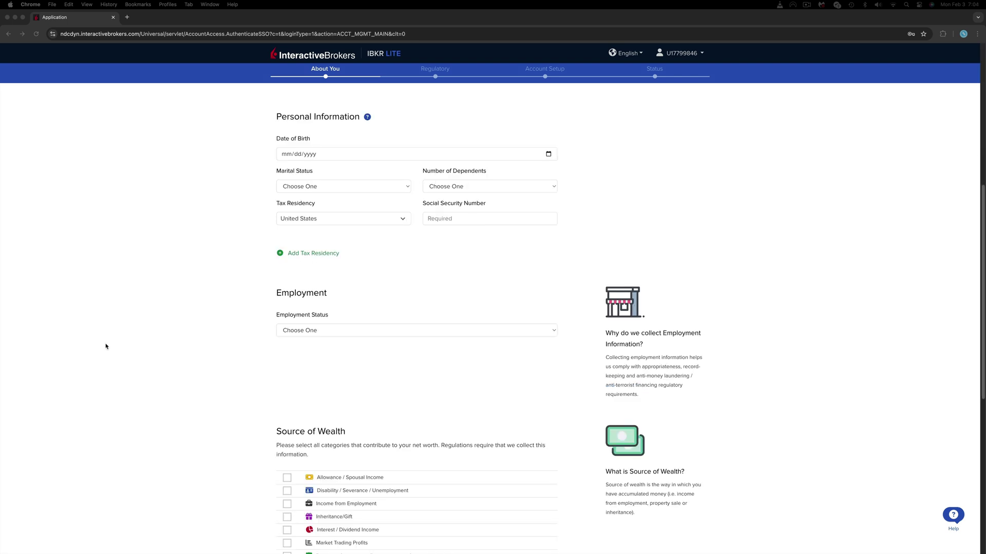
scroll(106, 347, "down", 4)
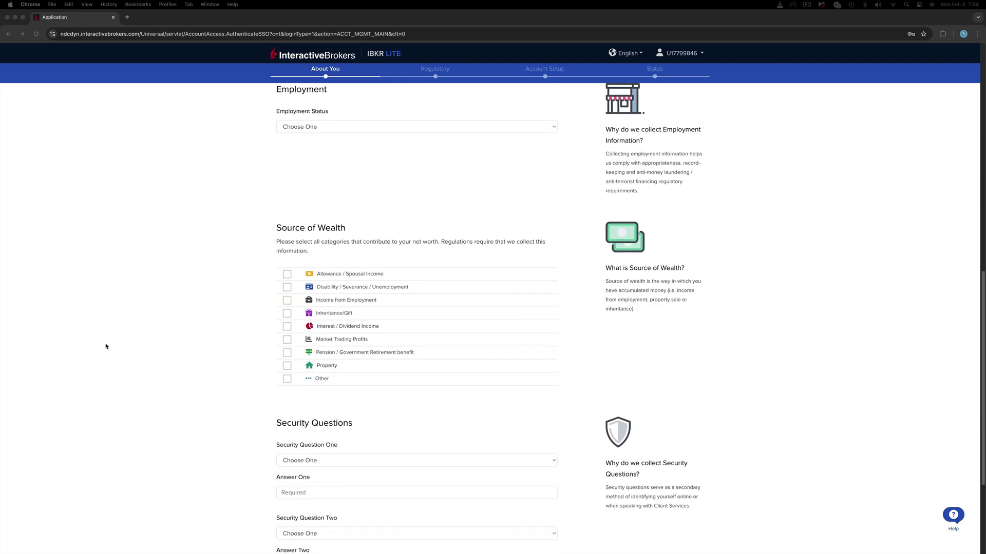
scroll(106, 346, "down", 1)
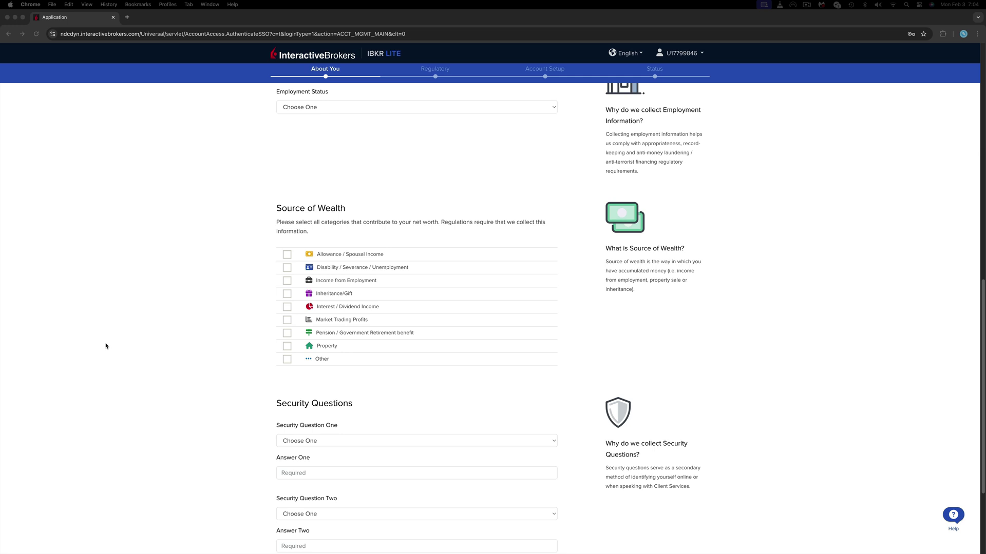
scroll(106, 346, "down", 2)
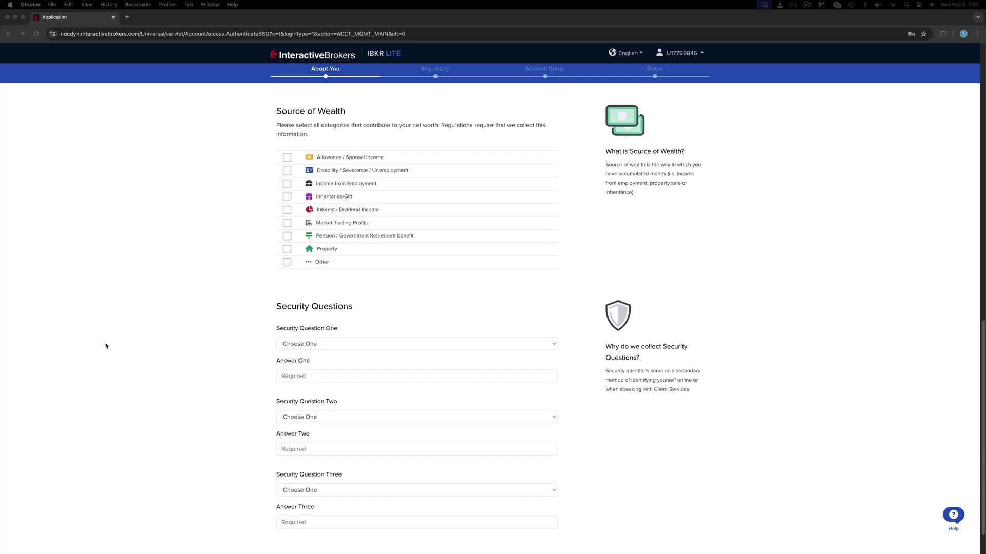
scroll(106, 347, "down", 1)
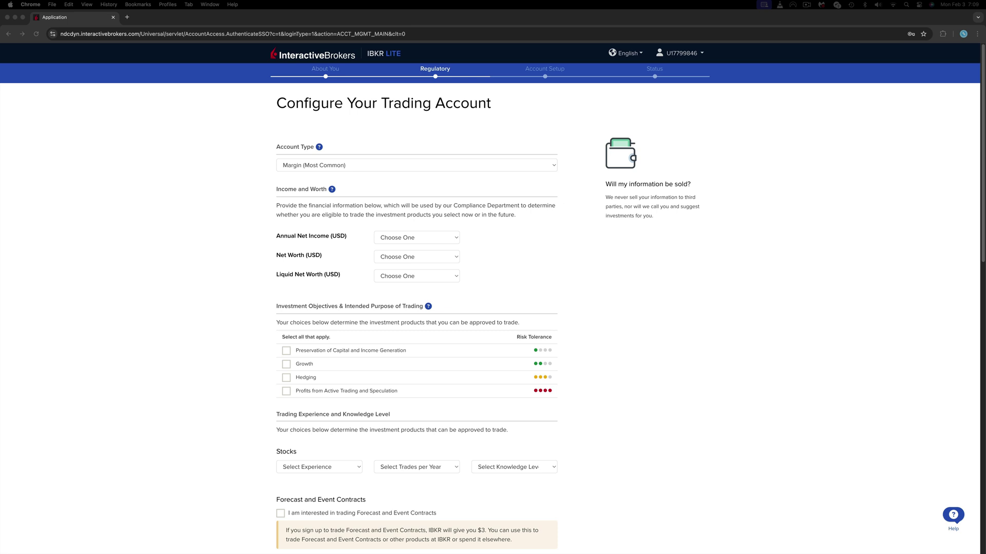
Read the account type help, then keep Margin (Most Common) as the account type.
left_click(318, 148)
left_click(281, 166)
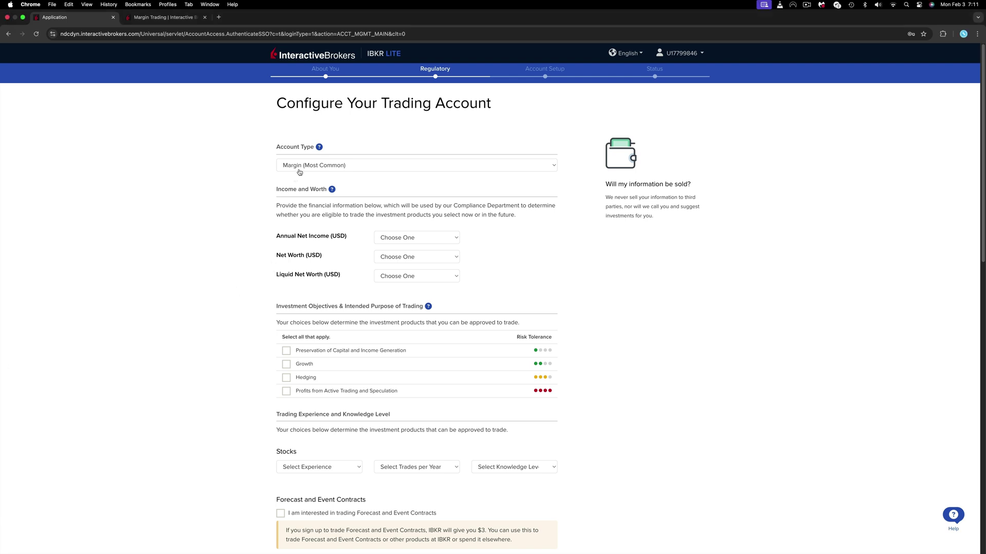
left_click(245, 169)
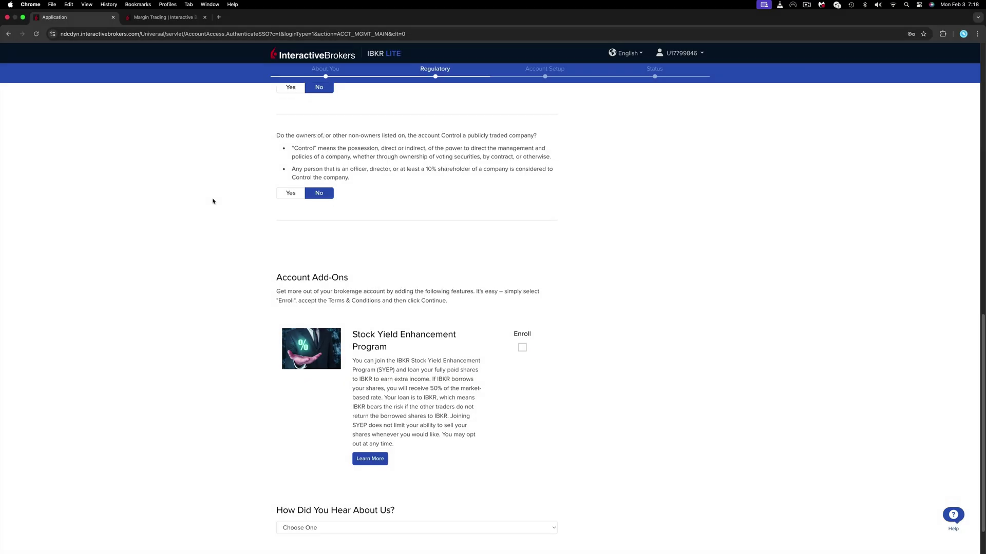
Scroll down the regulatory page and acknowledge the Ramp and Dump Scams warning.
scroll(213, 201, "down", 2)
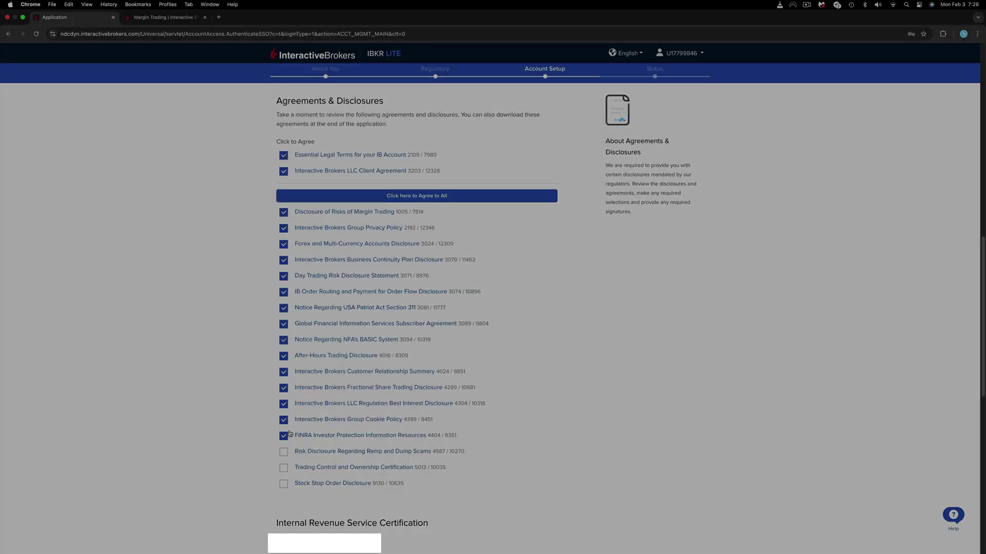
left_click(283, 451)
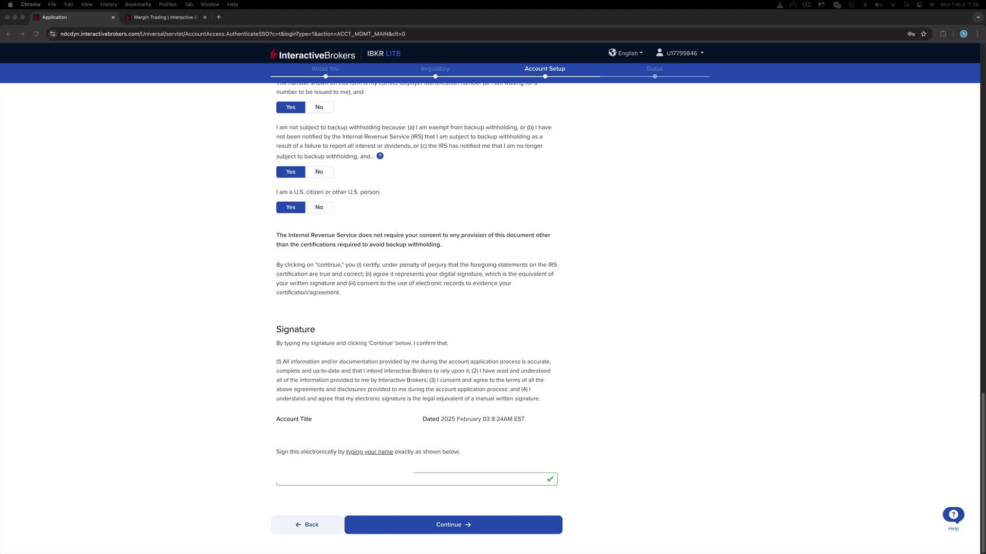
Submit the signed account application.
left_click(466, 523)
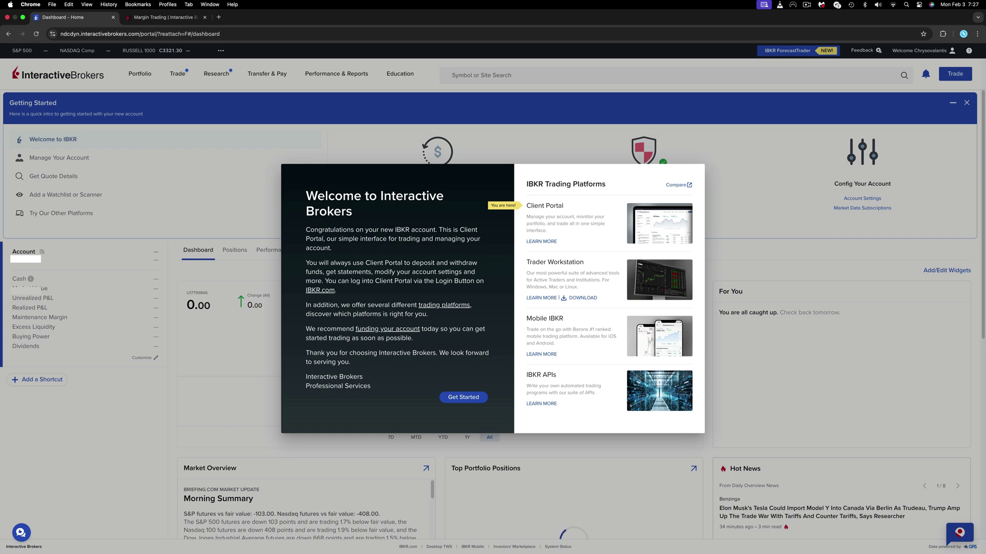
Dismiss the Welcome to Interactive Brokers message and go to Transfer Funds for depositing.
left_click(474, 399)
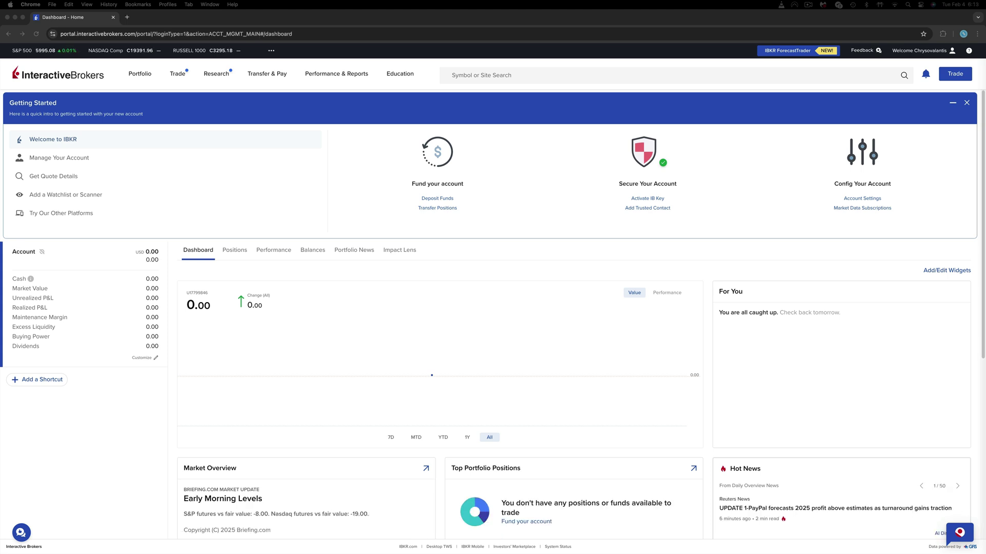
left_click(447, 200)
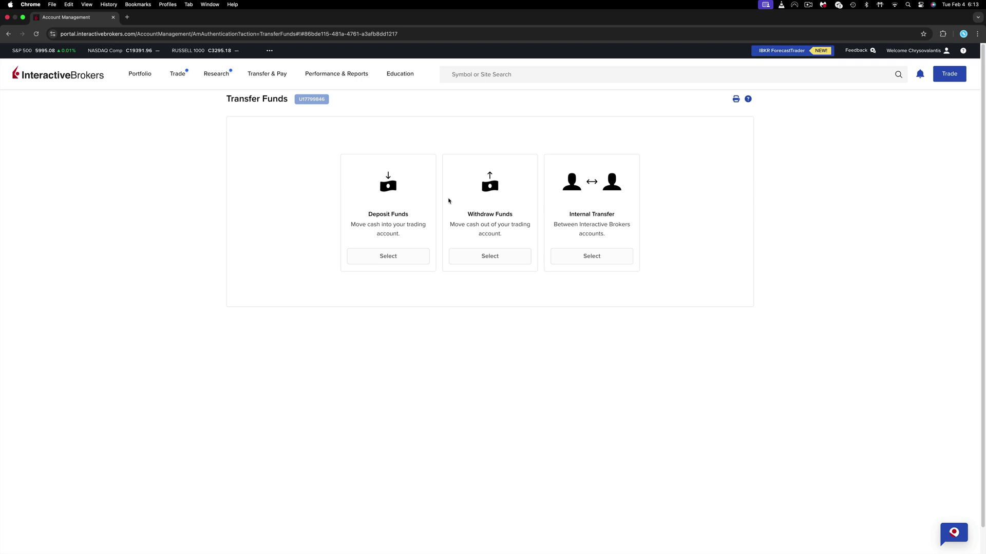
Choose a cash deposit and browse the deposit methods to reach Direct ACH Transfer.
left_click(365, 259)
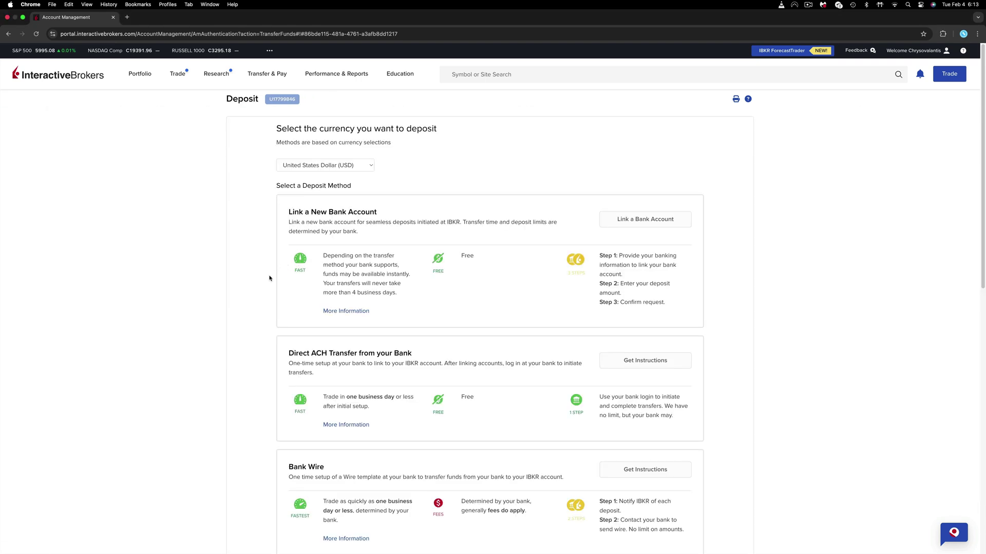
scroll(269, 278, "down", 2)
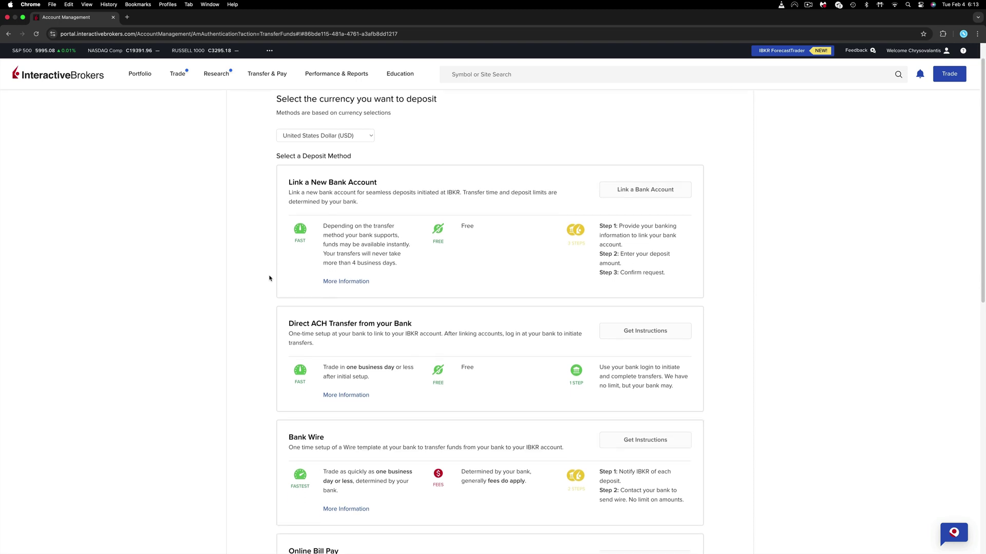
scroll(269, 278, "down", 2)
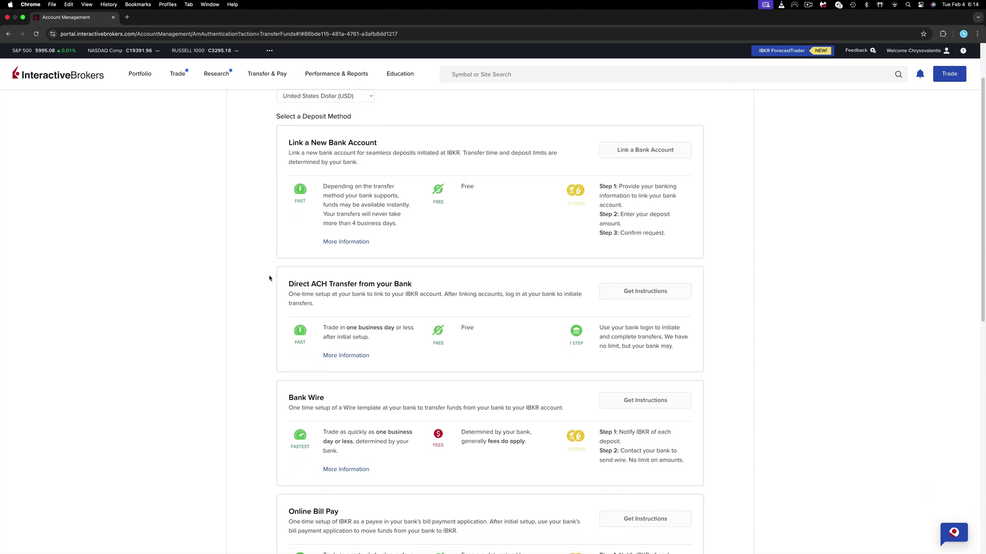
scroll(269, 278, "down", 6)
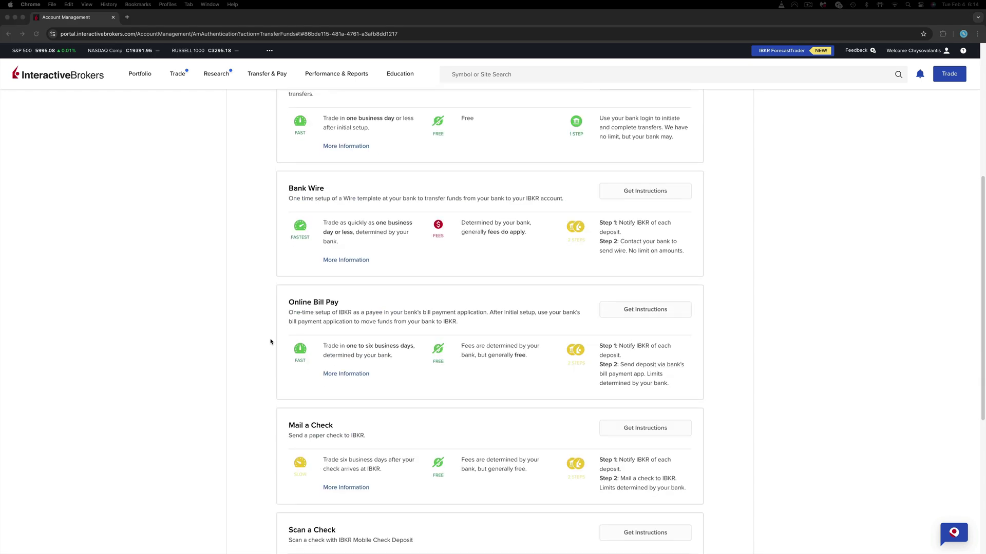
scroll(271, 341, "down", 2)
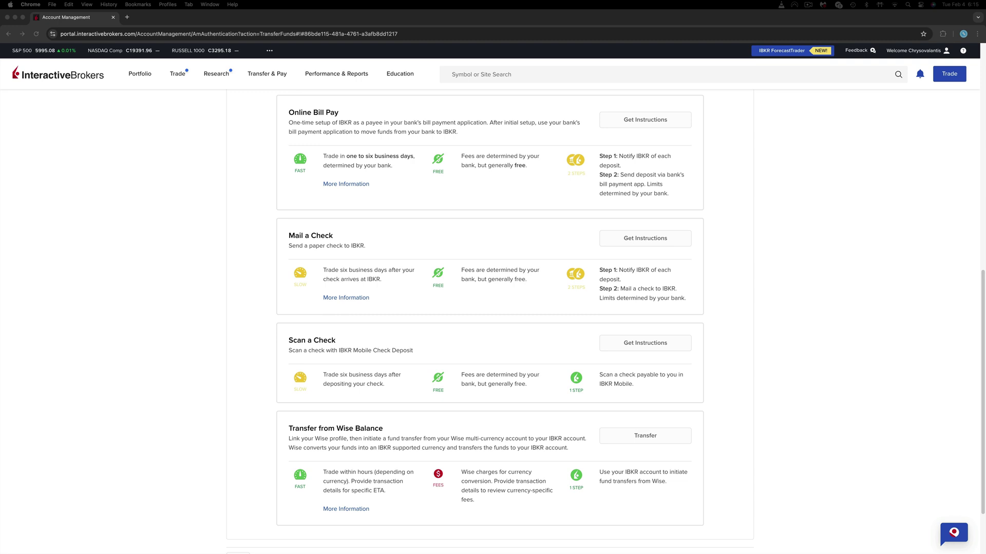
scroll(489, 319, "up", 15)
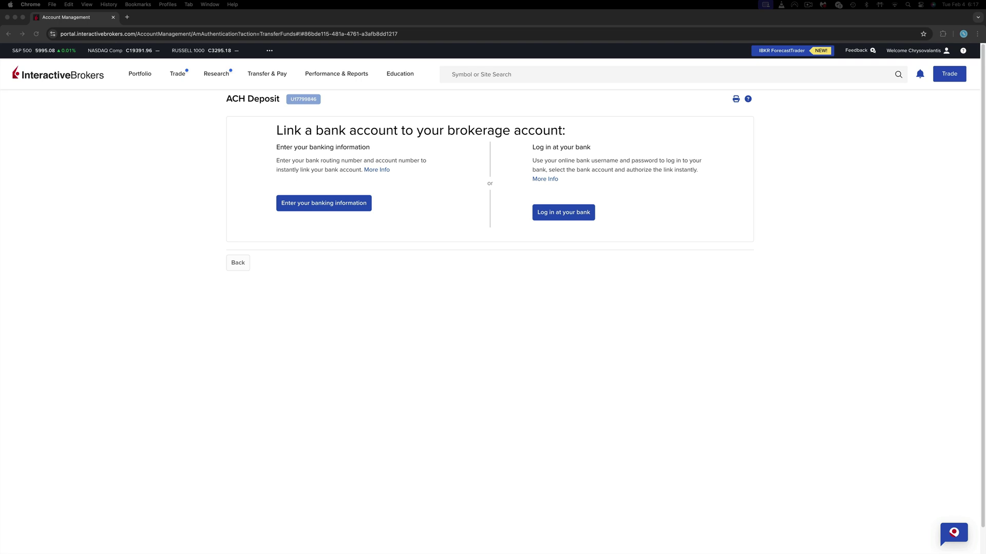
Link the bank by logging in through Plaid and continue to the Capital One login.
left_click(562, 213)
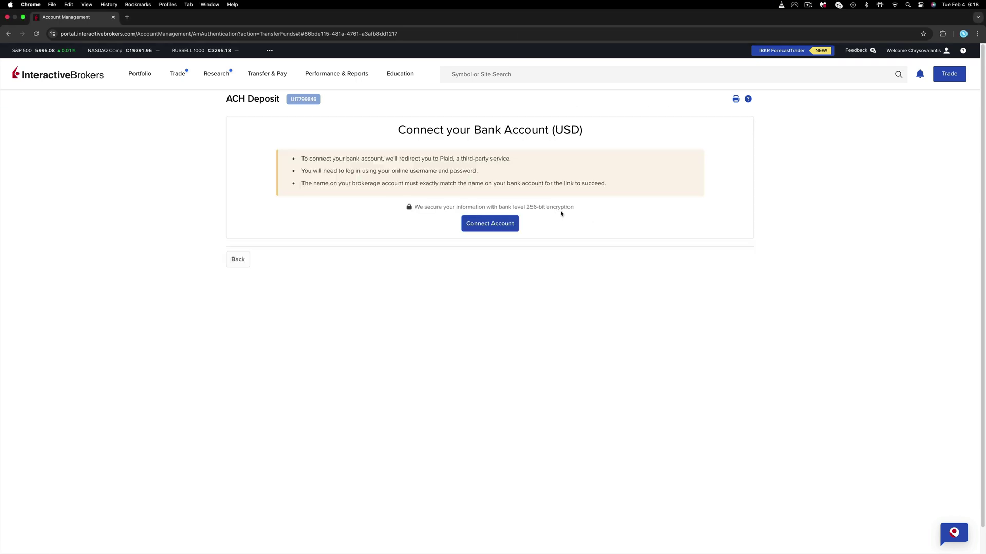
left_click(491, 224)
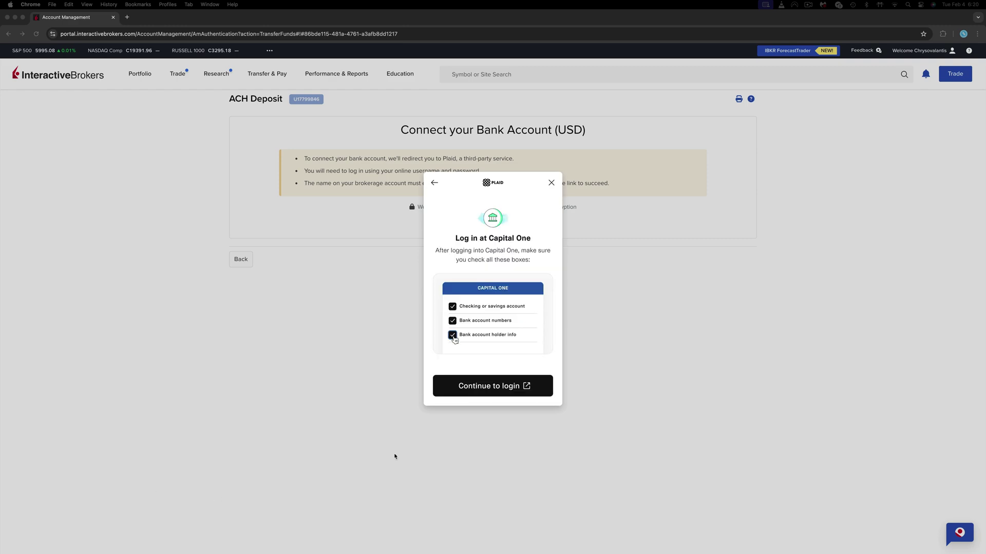
left_click(484, 386)
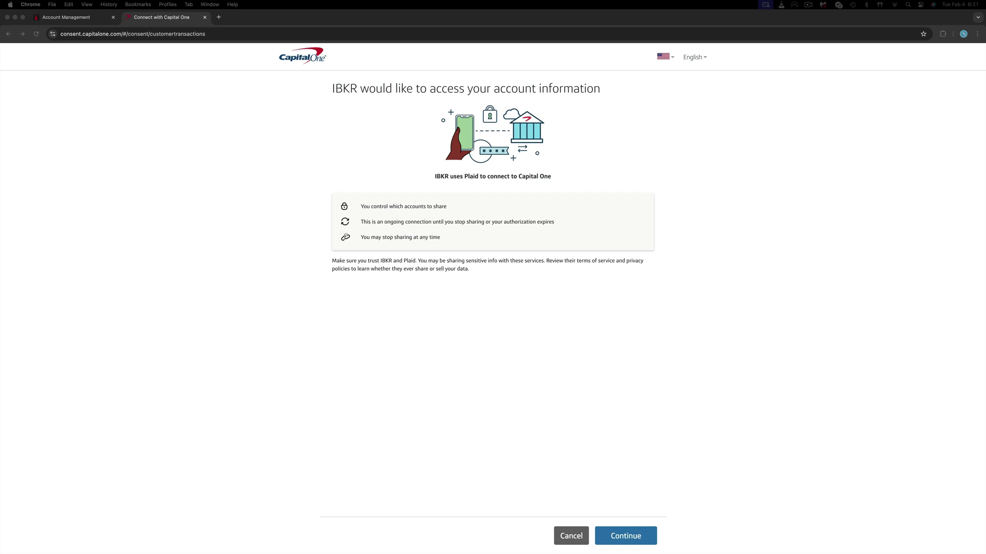
Accept Capital One's access request and authorize IBKR and Plaid to access the account.
key("Return")
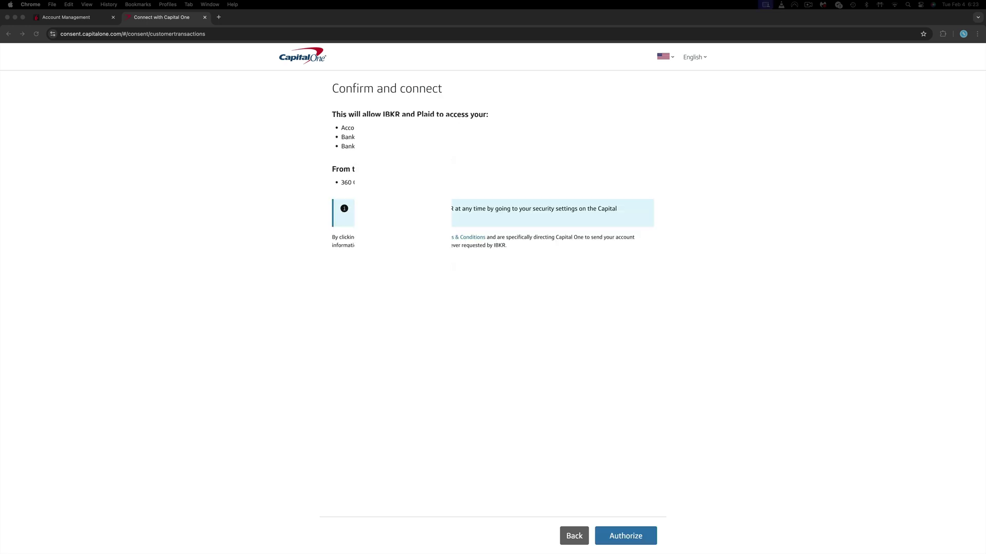
left_click(626, 536)
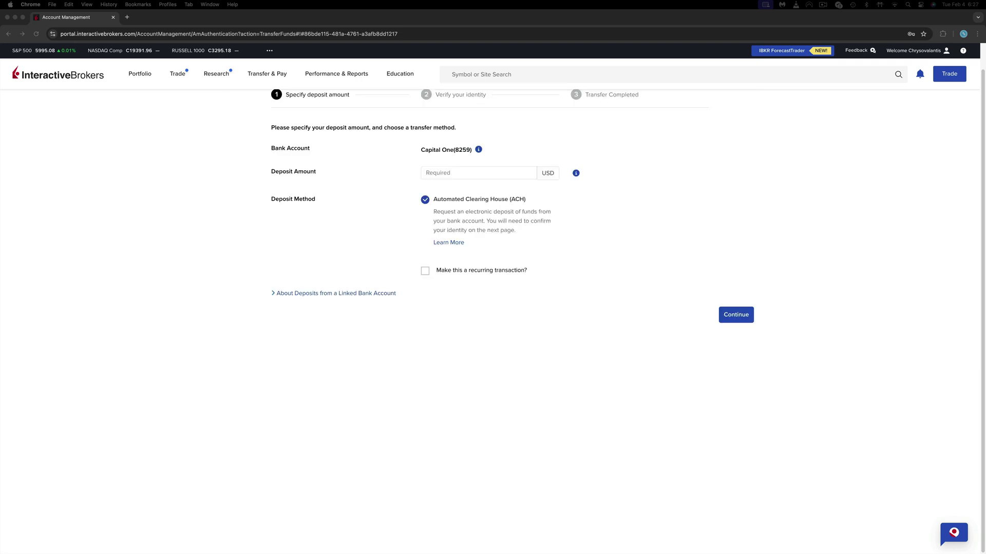
Enter a 30 USD deposit amount and confirm the deposit.
type("30")
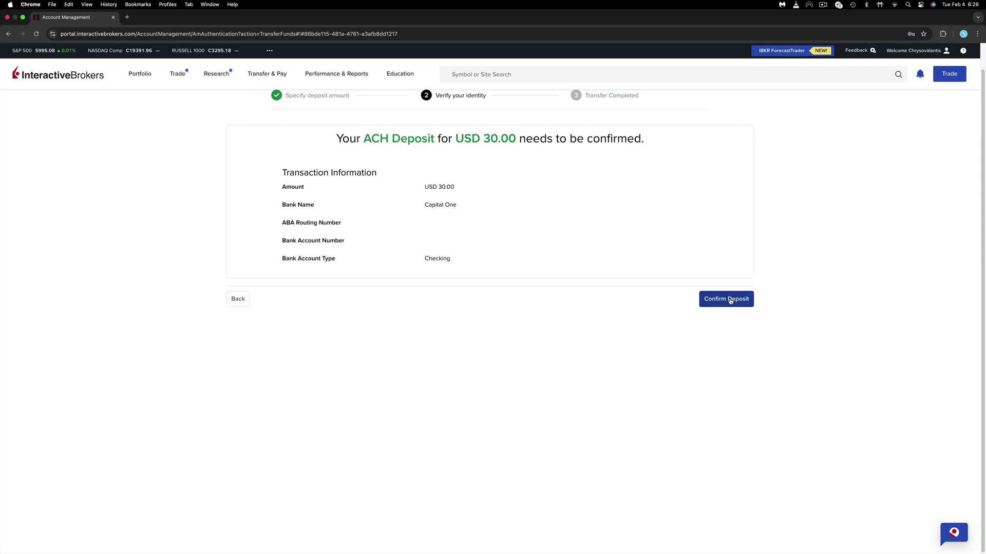
left_click(731, 300)
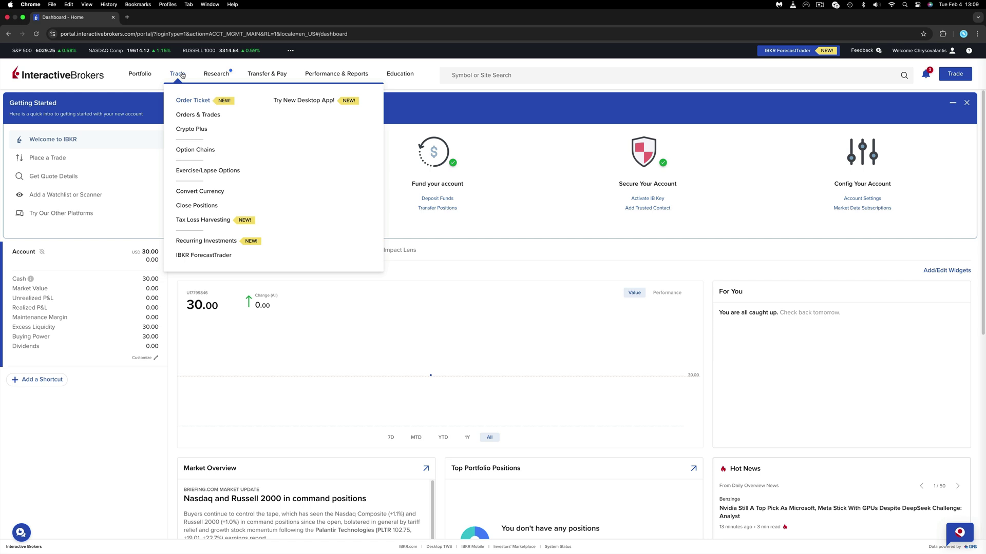
Open a stock order ticket and pick SCHD, the Schwab US Dividend Equity ETF, as the symbol.
left_click(193, 100)
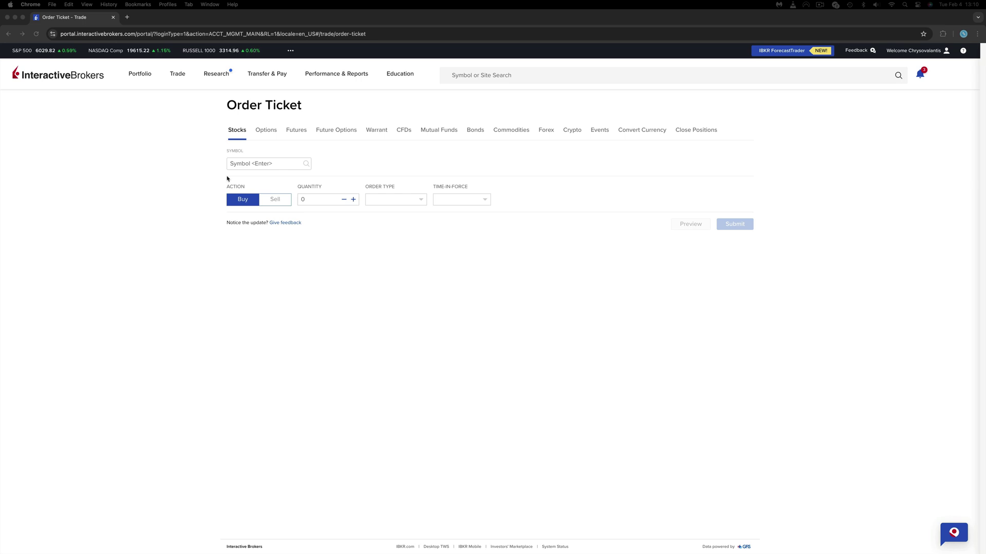
left_click(241, 164)
type("SCHD")
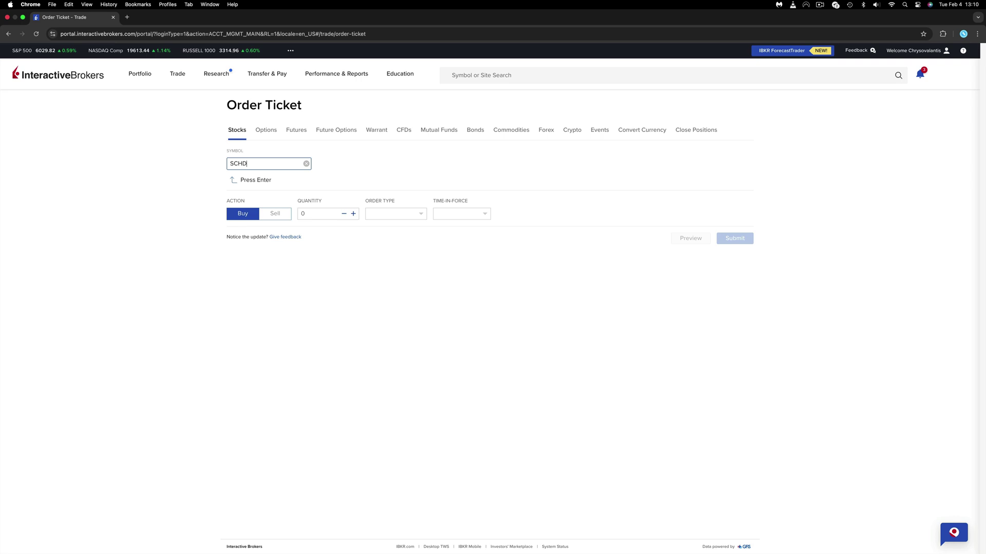
key("Return")
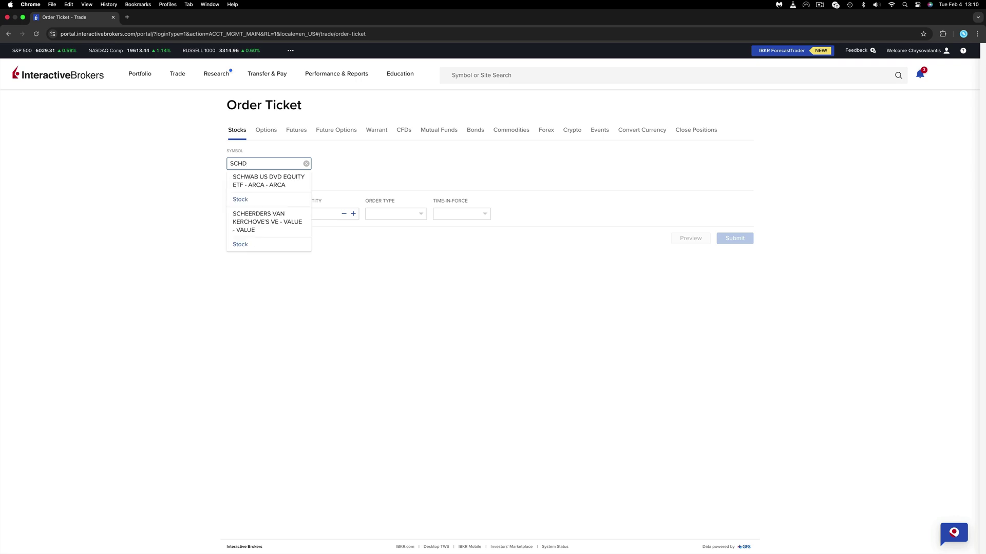
left_click(242, 200)
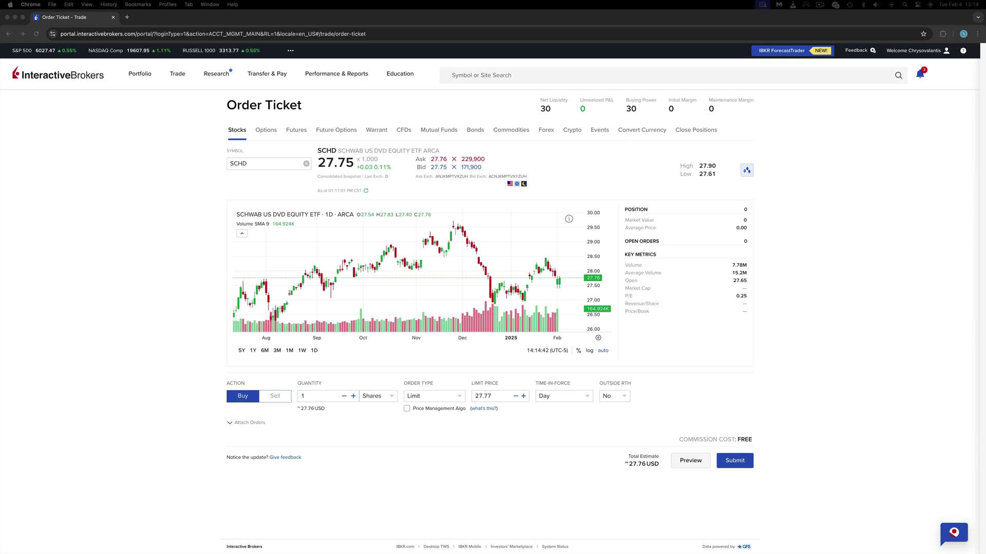
Make the SCHD ticket a 1-share market order and preview it.
left_click(392, 398)
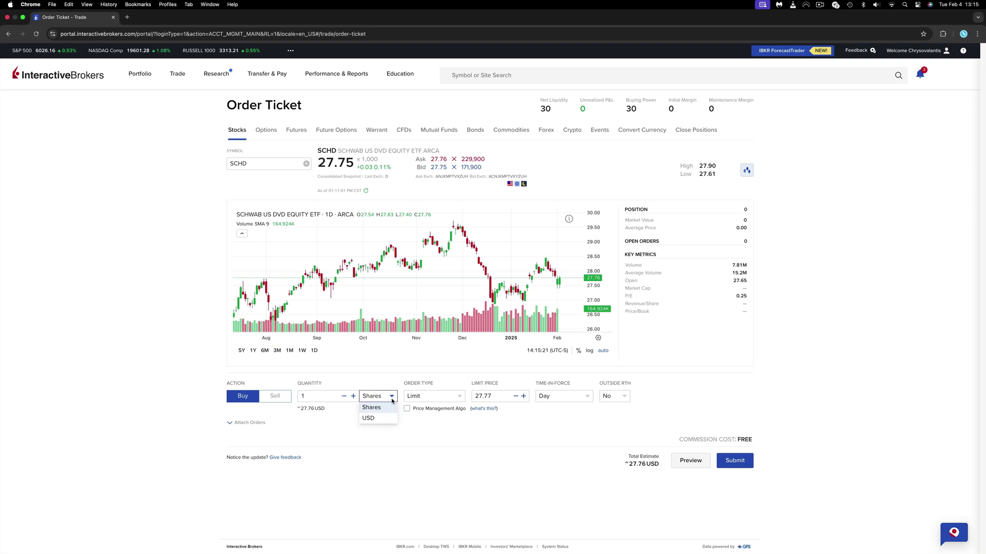
left_click(390, 408)
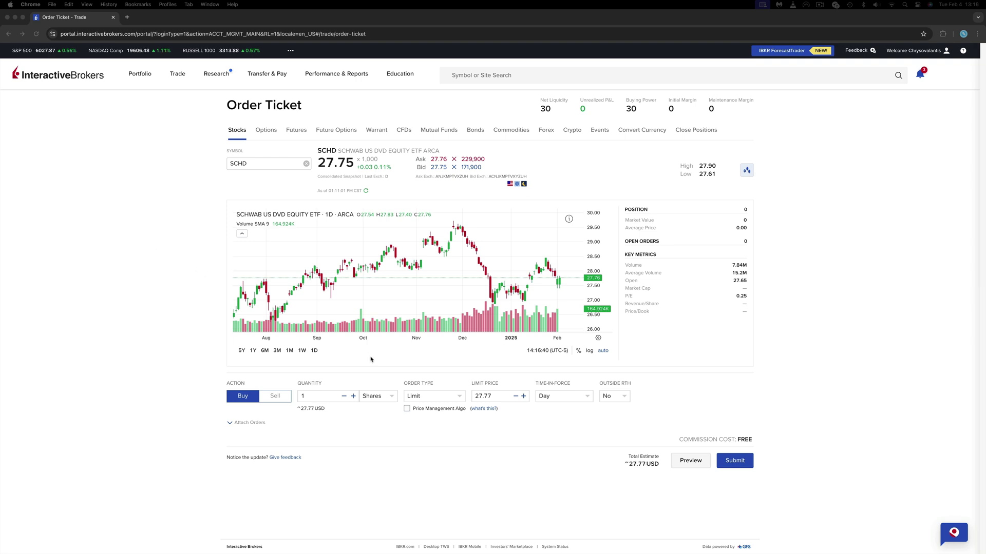
left_click(439, 396)
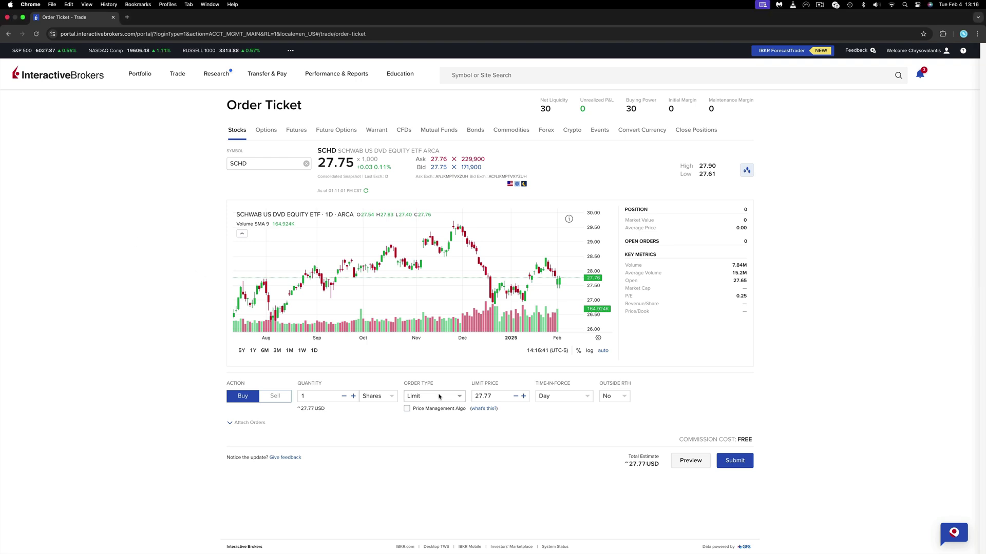
left_click(439, 396)
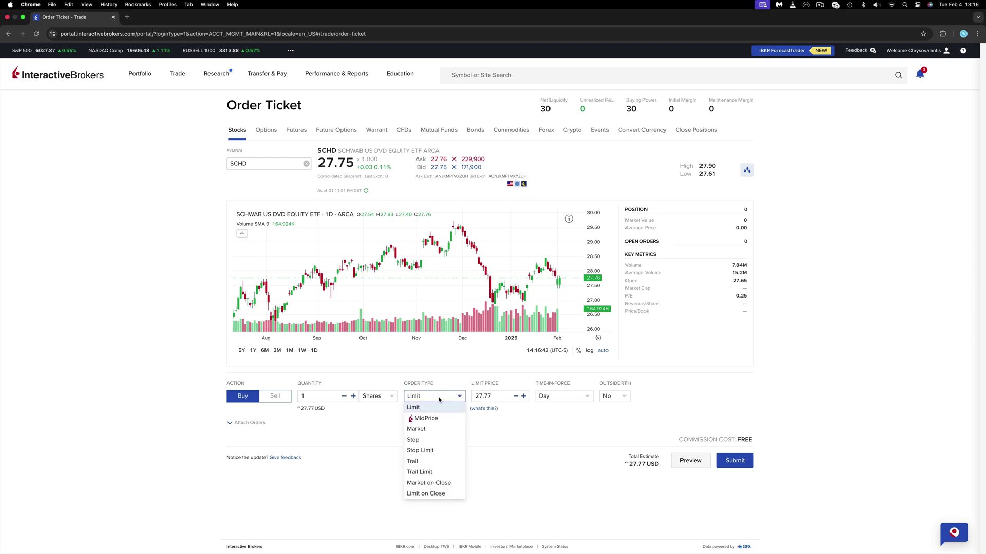
left_click(440, 429)
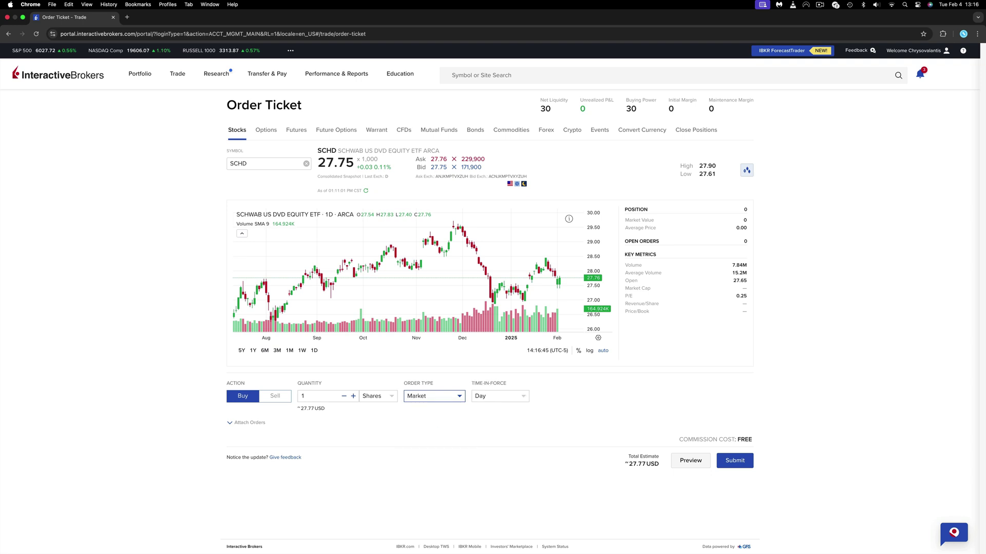
left_click(689, 461)
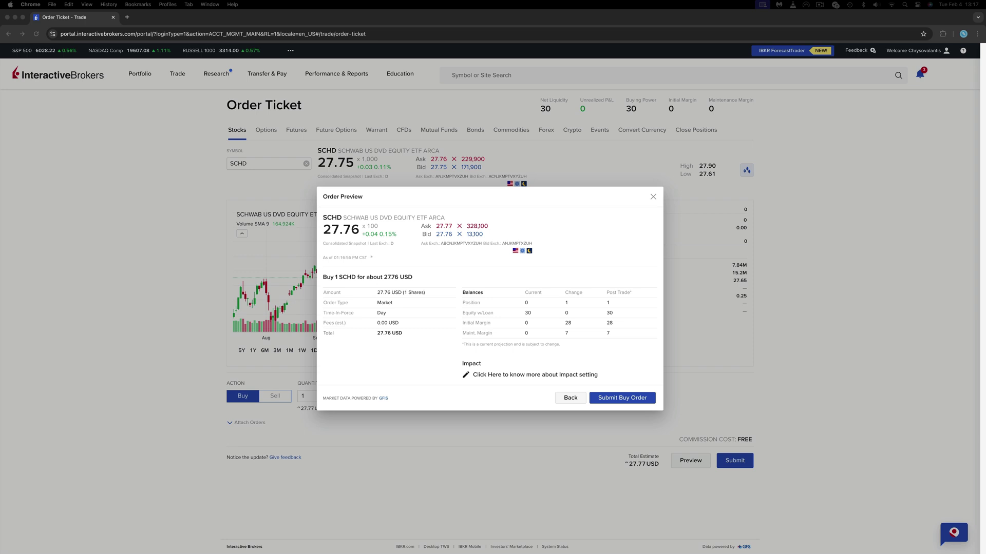
Submit the 1-share SCHD market buy and accept the market order warning.
key("Return")
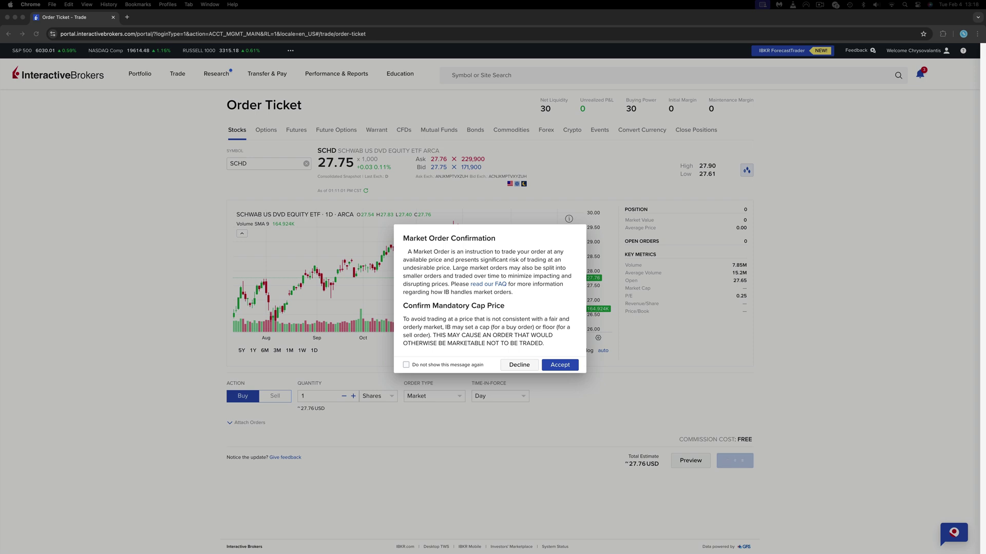
key("Return")
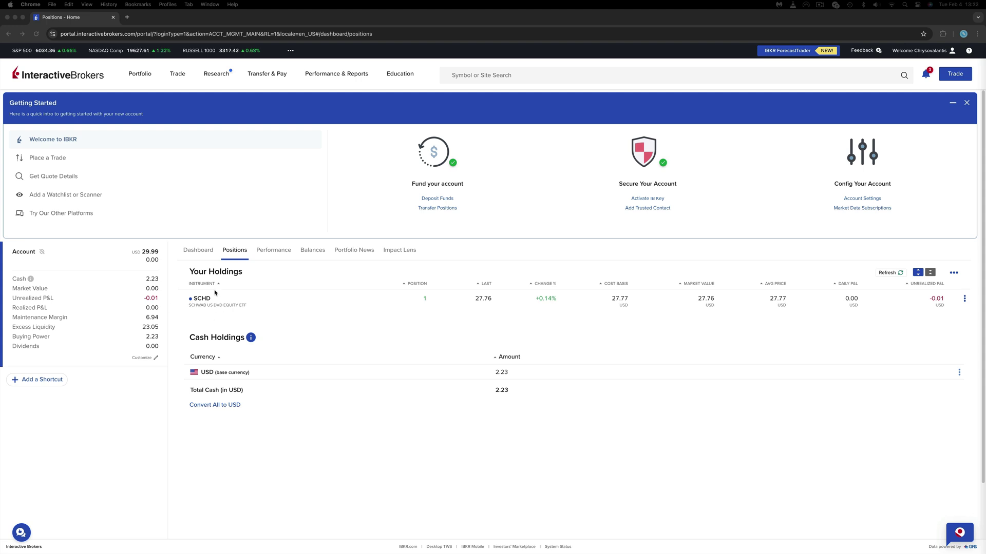
Open SCHD's Quote Details page from Your Holdings.
left_click(202, 299)
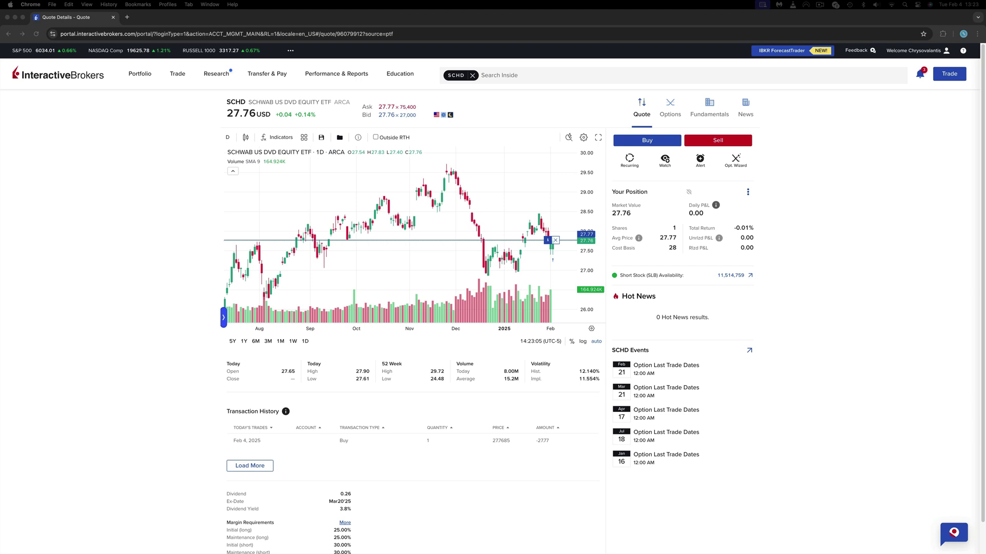
left_click(727, 143)
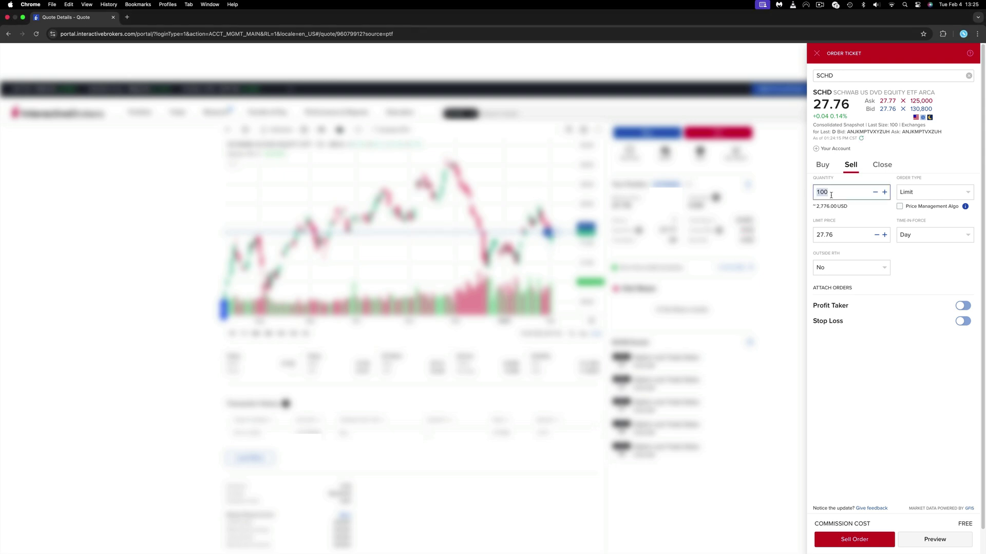
type("1")
key("Tab")
key("m")
left_click(934, 540)
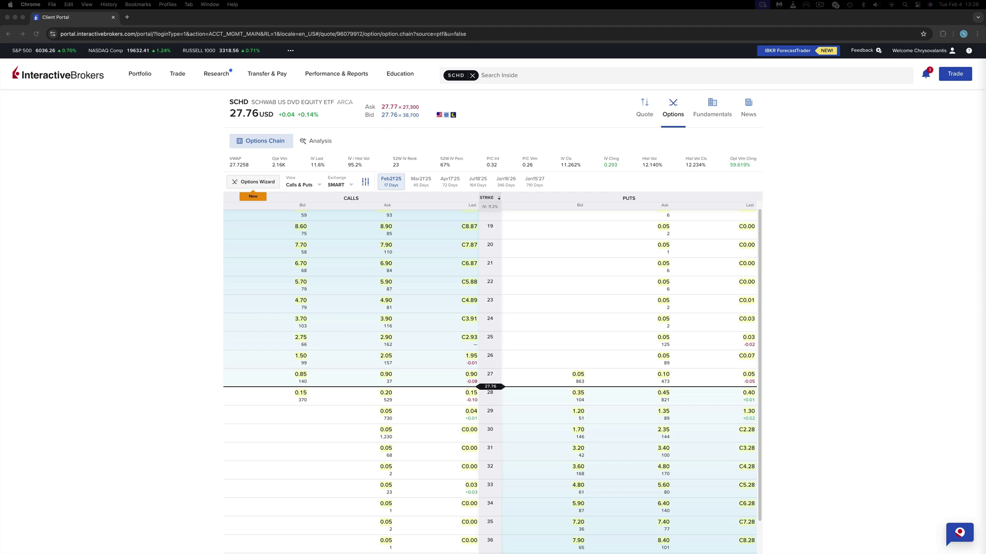
Open SCHD's Fundamentals tab and browse the overview widgets.
left_click(711, 105)
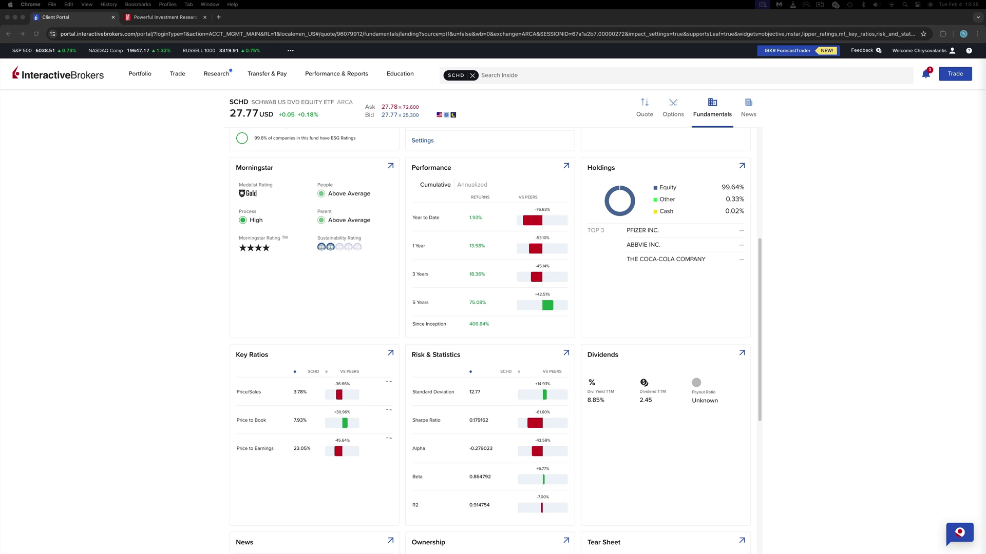
scroll(247, 266, "down", 6)
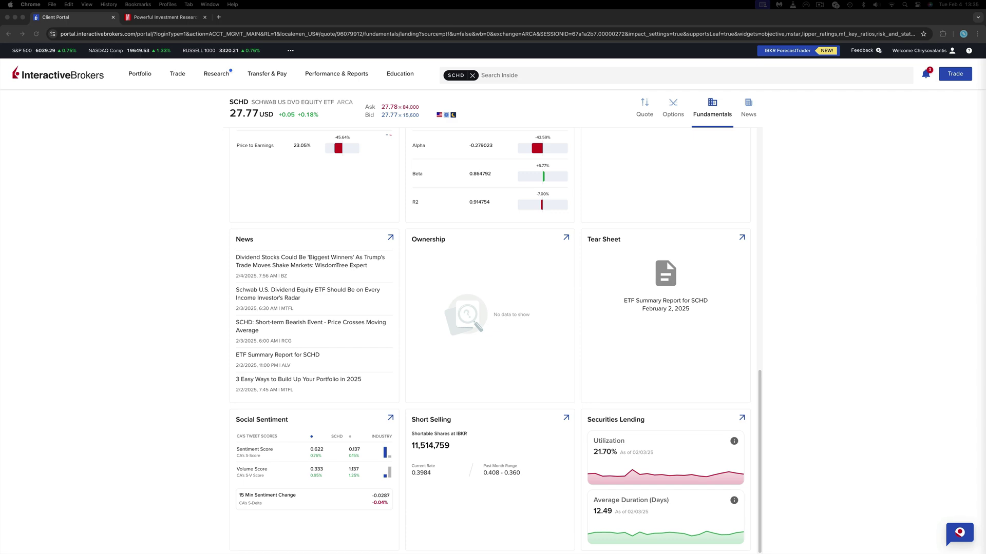
scroll(296, 137, "up", 15)
Go to SCHD's Profile & Fees section, then show its dividend history.
left_click(286, 136)
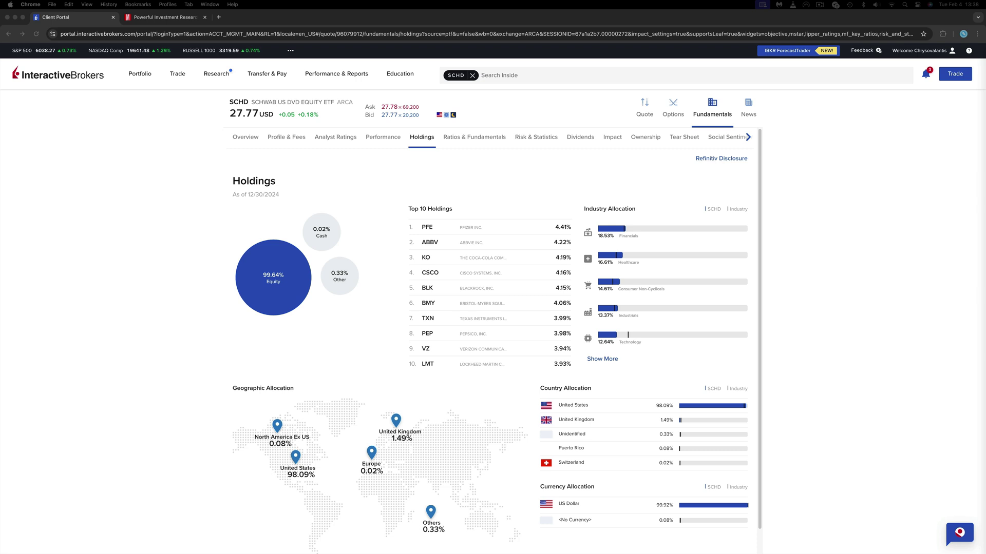
left_click(580, 137)
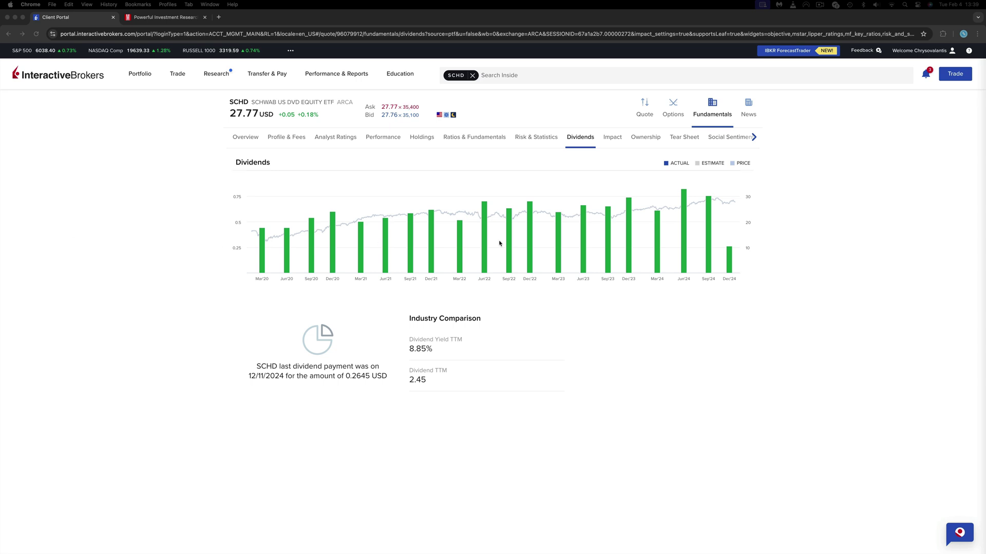
Read the amounts of individual SCHD dividend payments on the dividend chart.
mouse_move(683, 246)
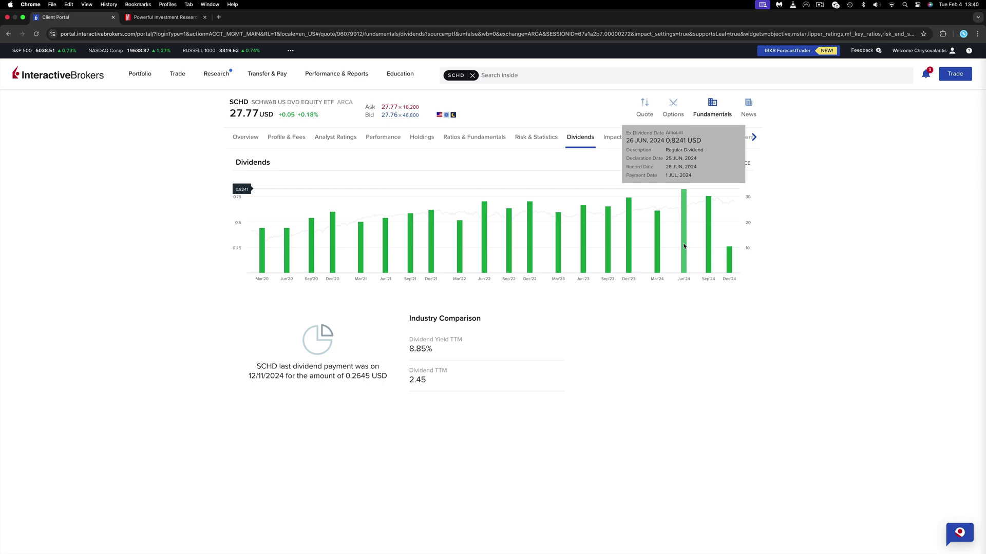
mouse_move(729, 256)
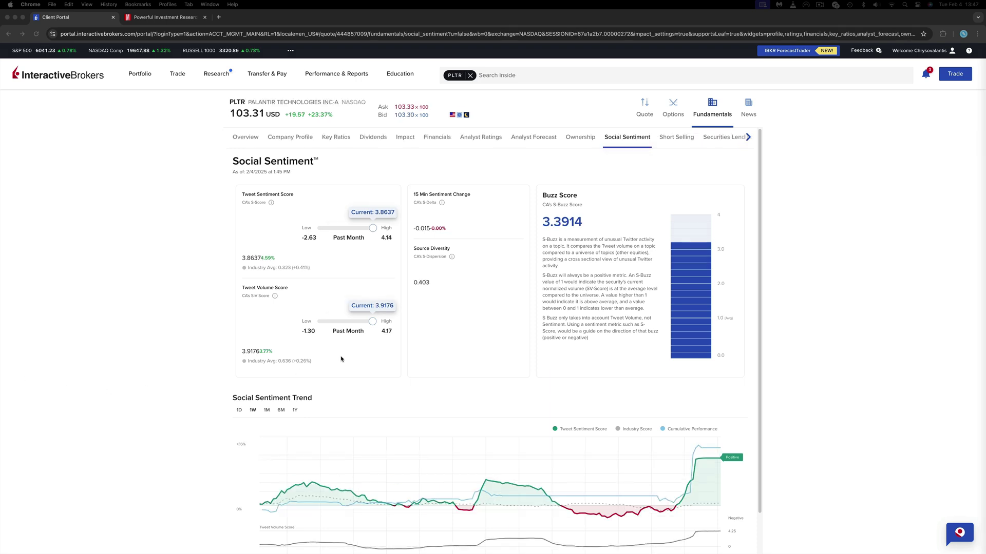
Show Palantir's Short Selling data and reveal the remaining fundamentals sections.
left_click(673, 137)
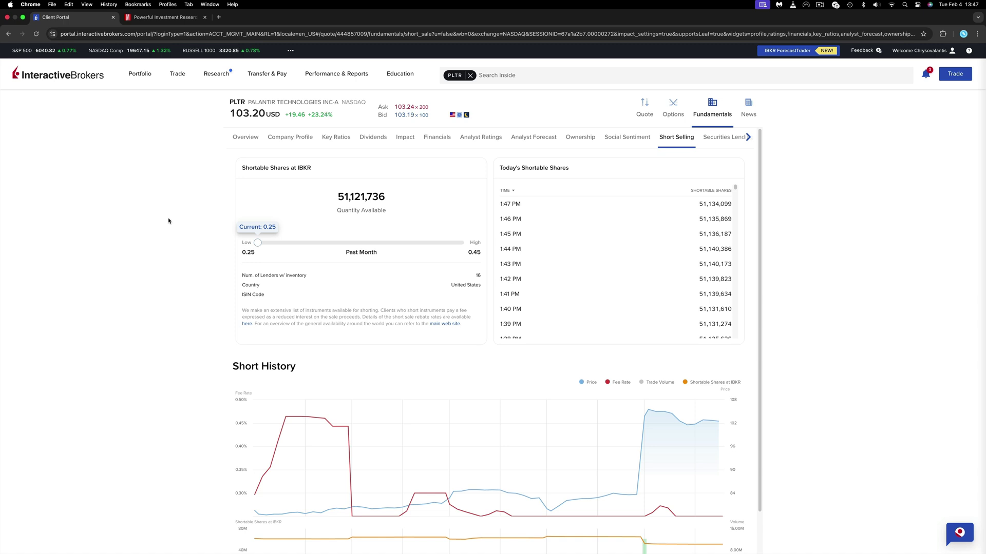
left_click(676, 138)
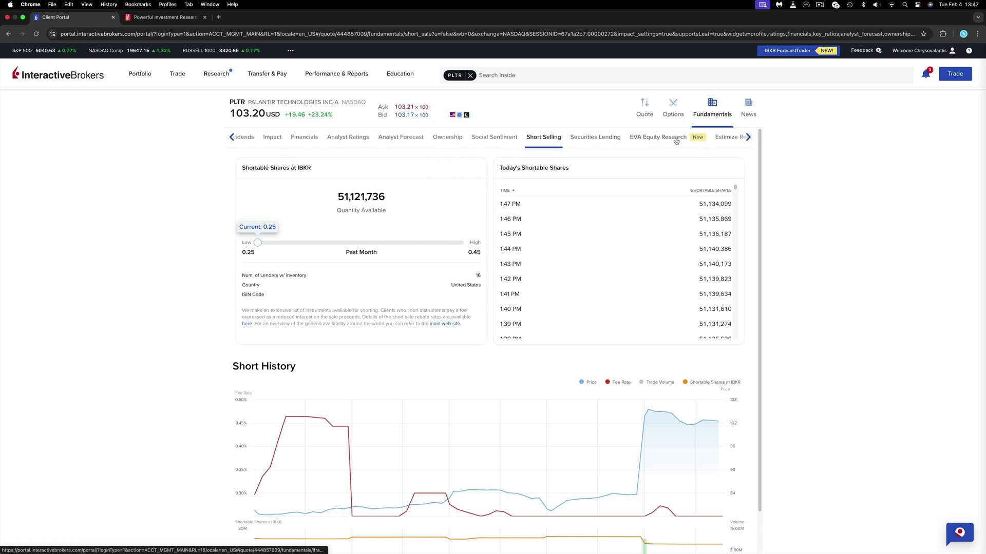